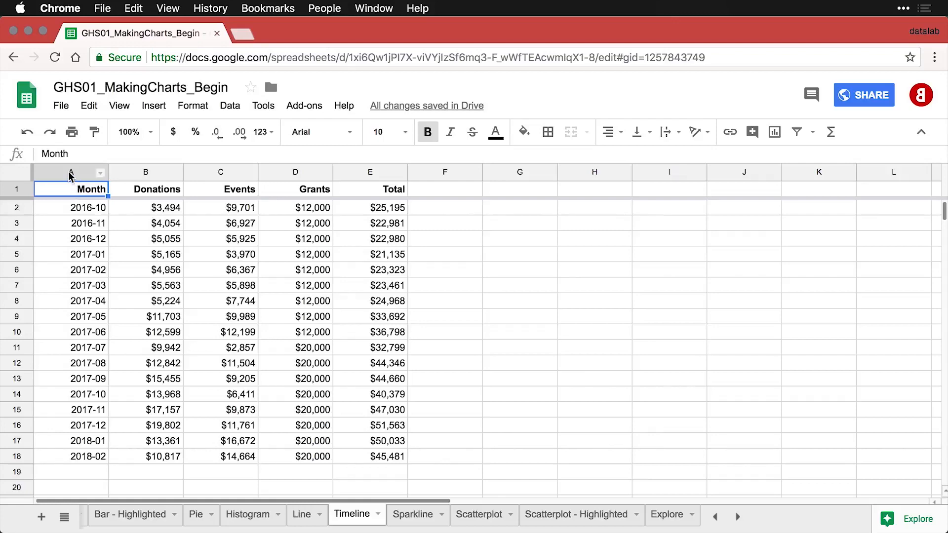
# Insert a chart from the Month and Donations columns (A and B) of the Timeline sheet
pyautogui.click(69, 173)
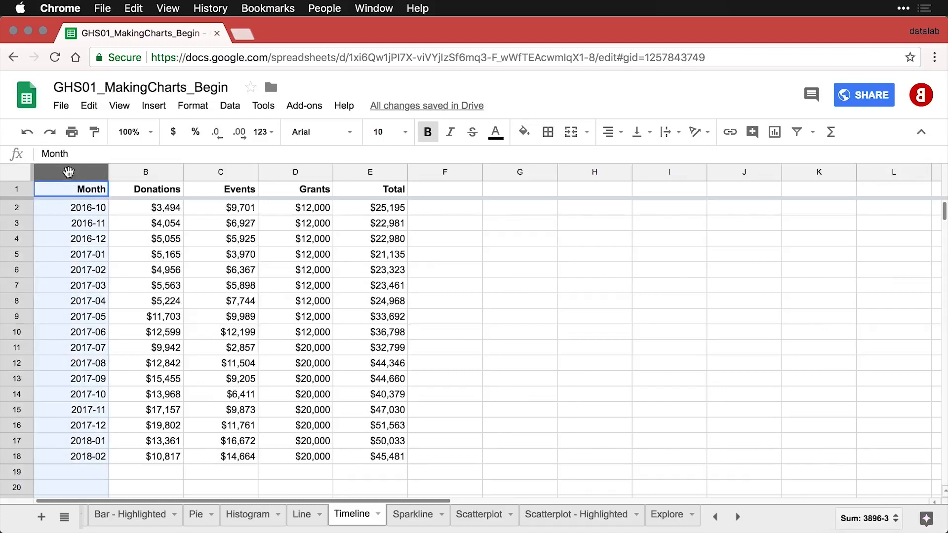
pyautogui.keyDown('shift'); pyautogui.click(132, 176); pyautogui.keyUp('shift')
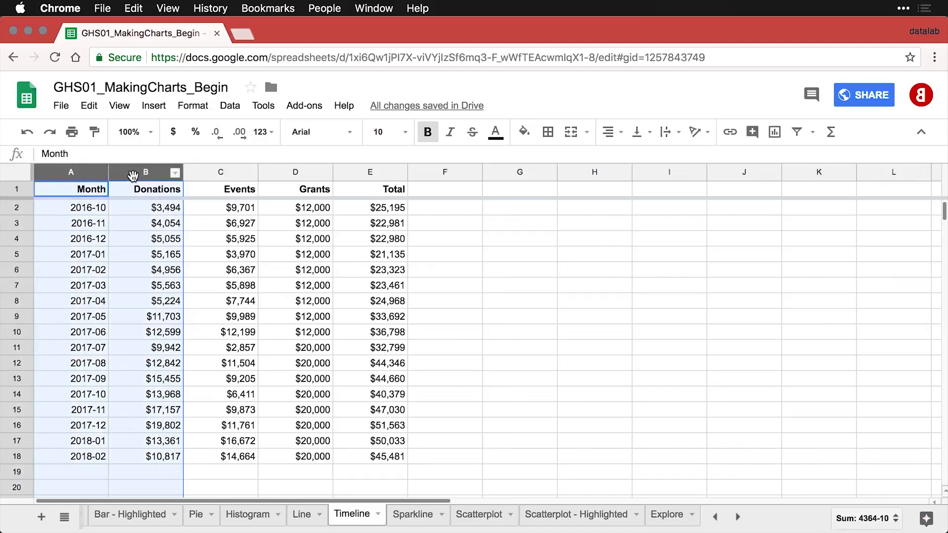
pyautogui.click(774, 132)
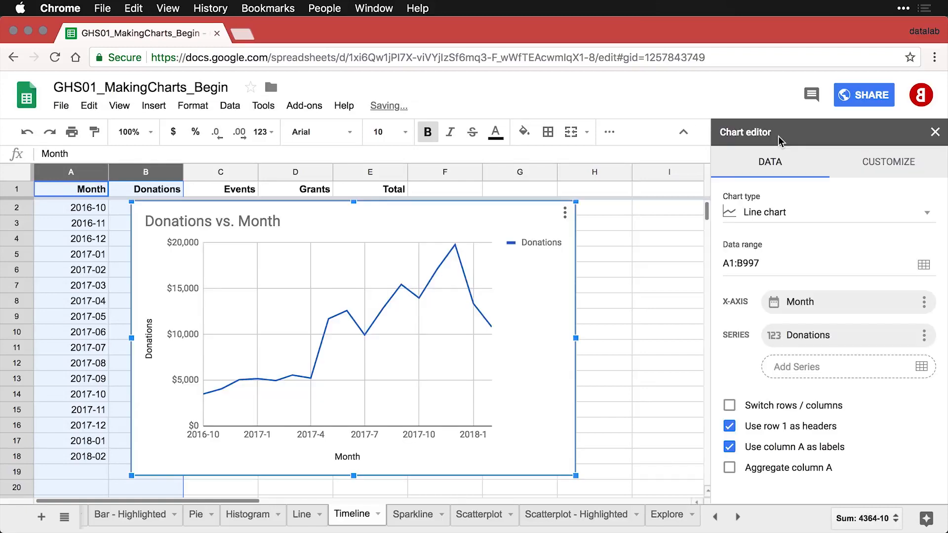
# Change the Donations chart's type from line chart to Timeline chart
pyautogui.click(810, 218)
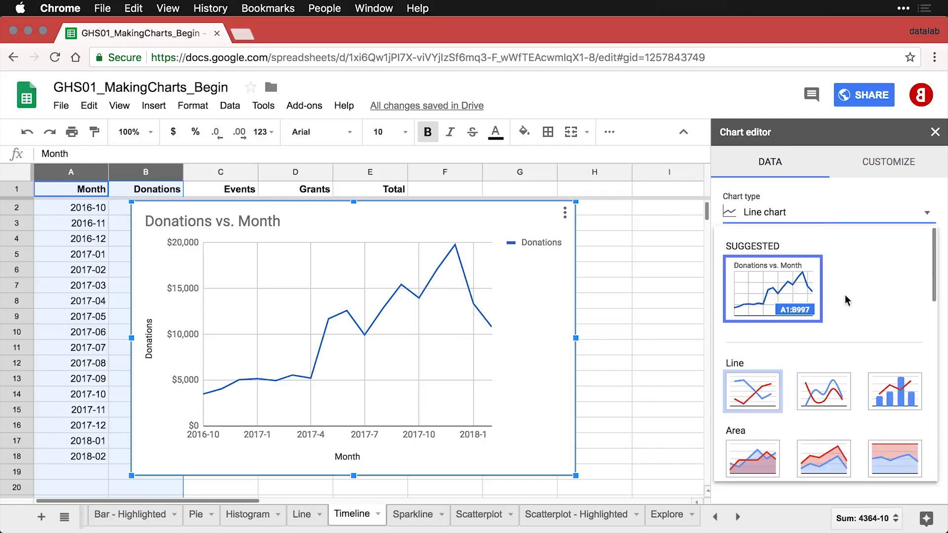
pyautogui.scroll(-3, 845, 295)
pyautogui.scroll(-10, 845, 295)
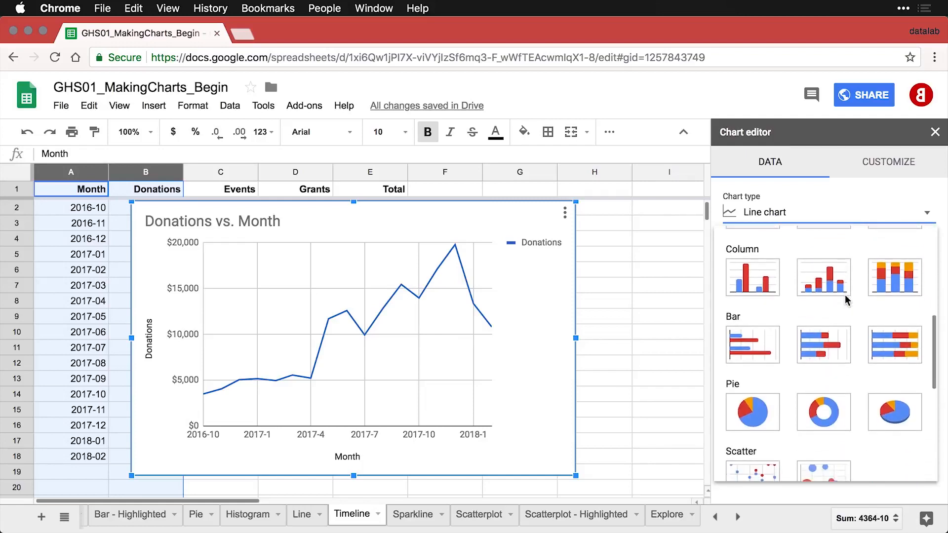
pyautogui.scroll(-4, 845, 295)
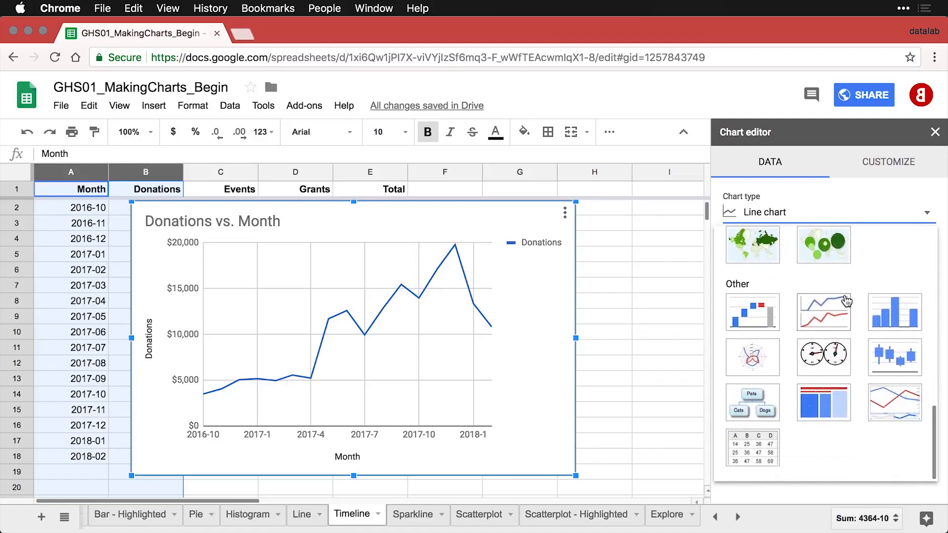
pyautogui.click(906, 414)
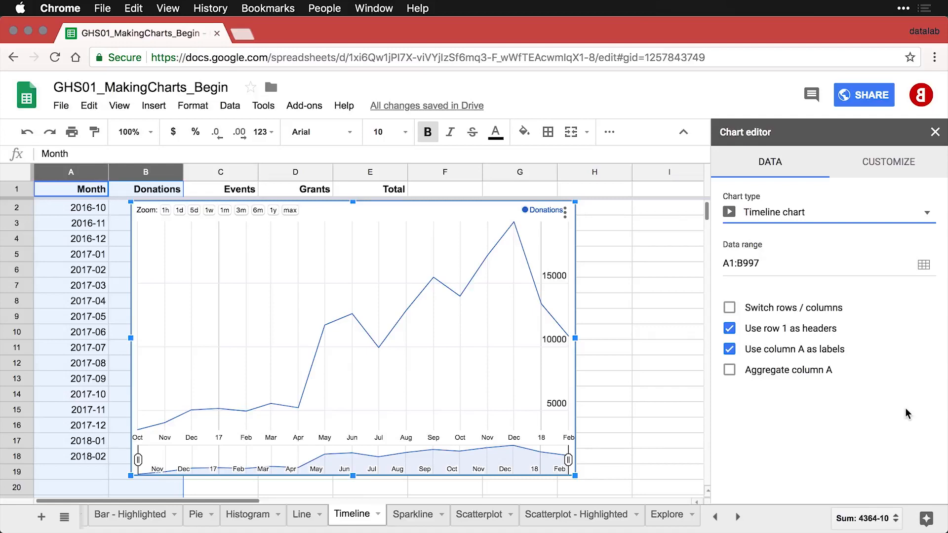
# Set the timeline chart's line thickness to 4px
pyautogui.click(895, 168)
pyautogui.click(871, 198)
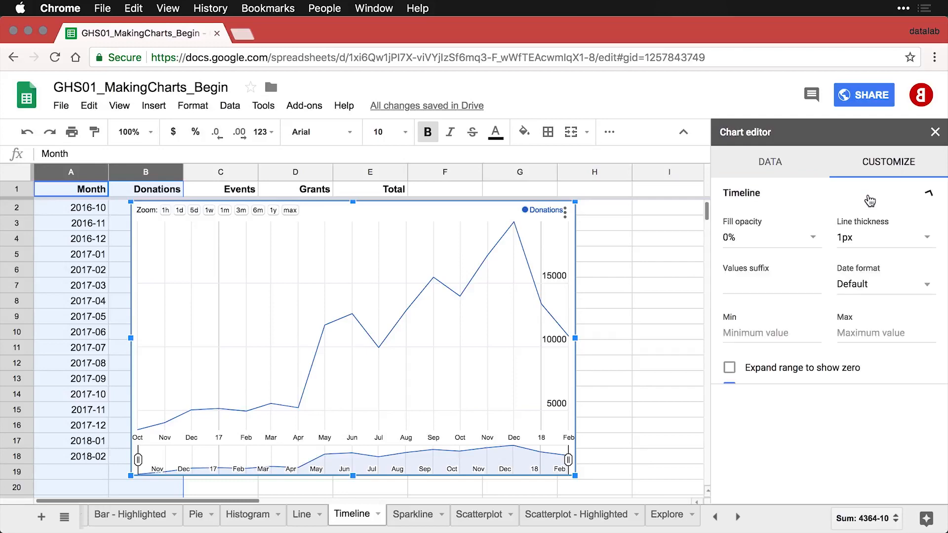
pyautogui.click(926, 242)
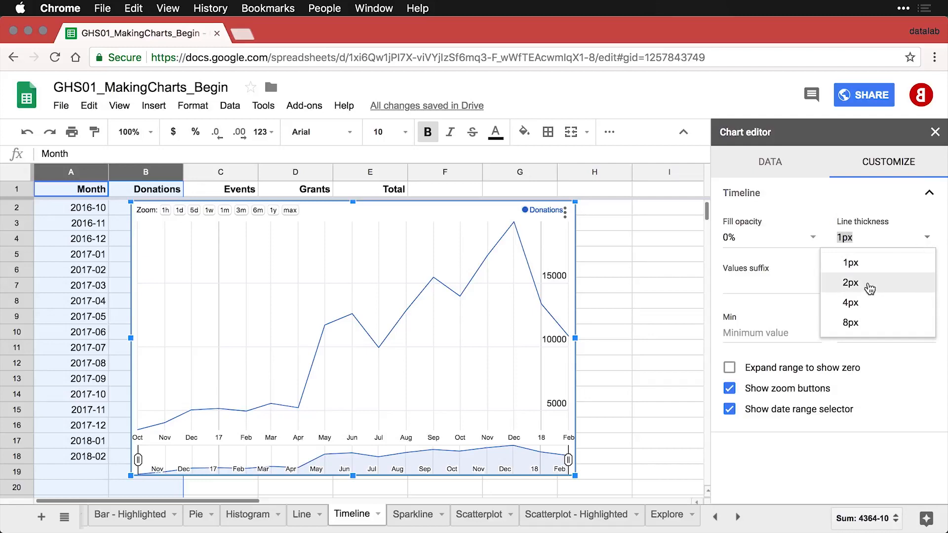
pyautogui.click(861, 304)
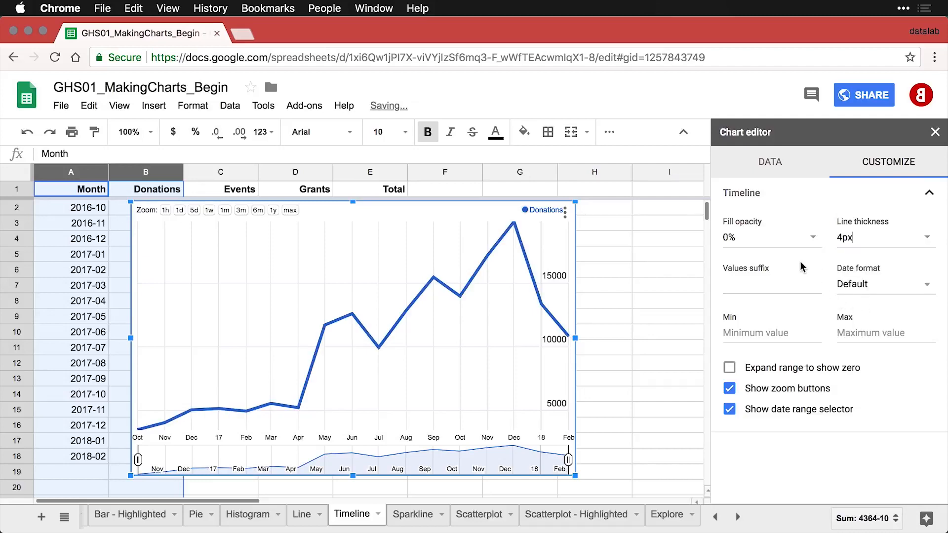
# Set the timeline's fill opacity to 10% and expand its value range to show zero
pyautogui.click(813, 239)
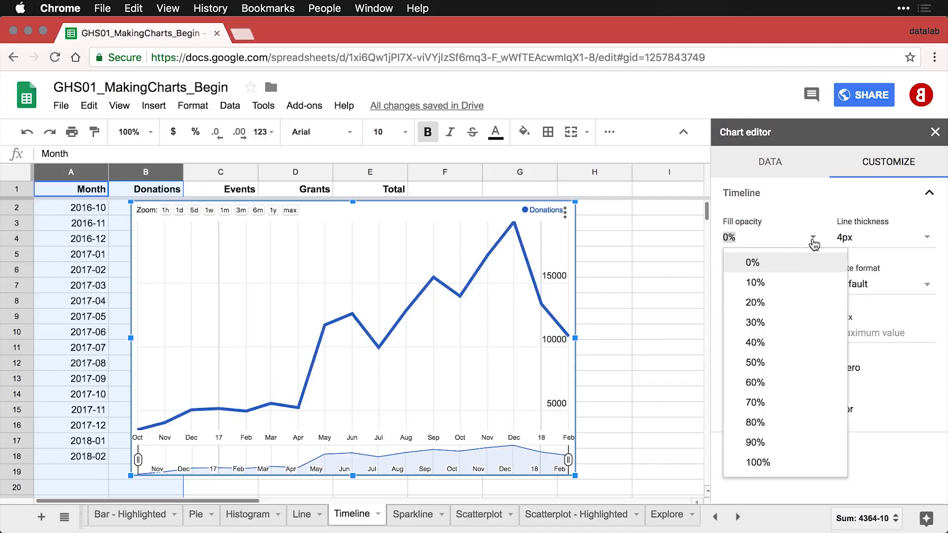
pyautogui.click(773, 291)
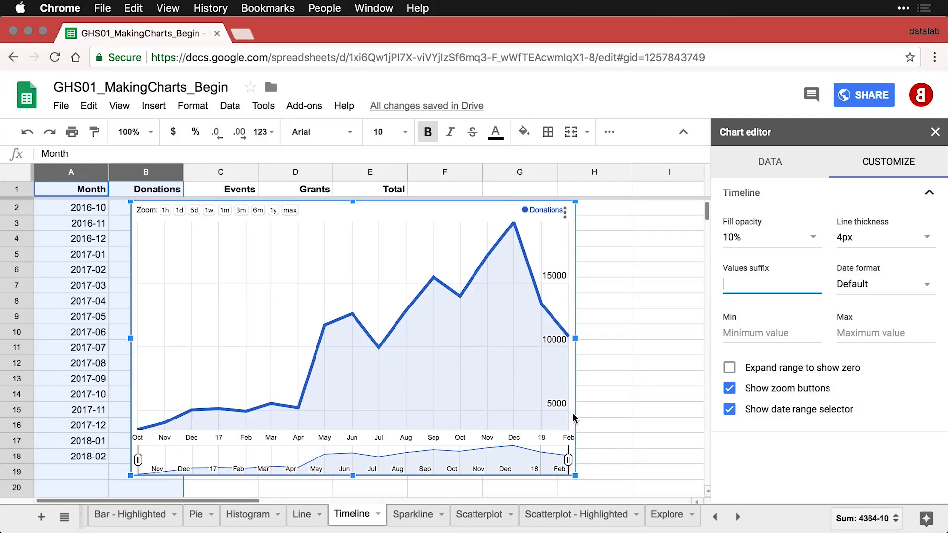
pyautogui.click(729, 368)
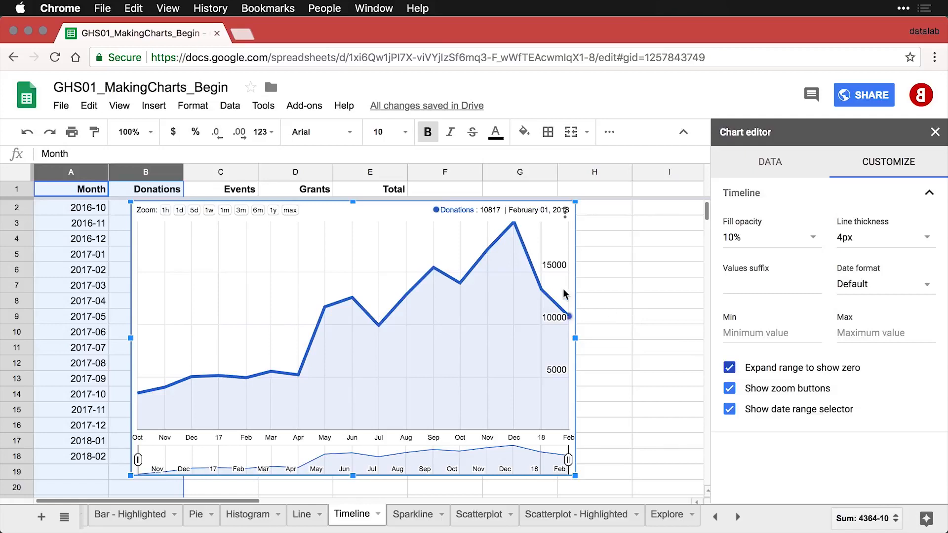
# Inspect points along the Donations line and narrow the displayed dates to about mid-January through late November 2017
pyautogui.moveTo(542, 292)
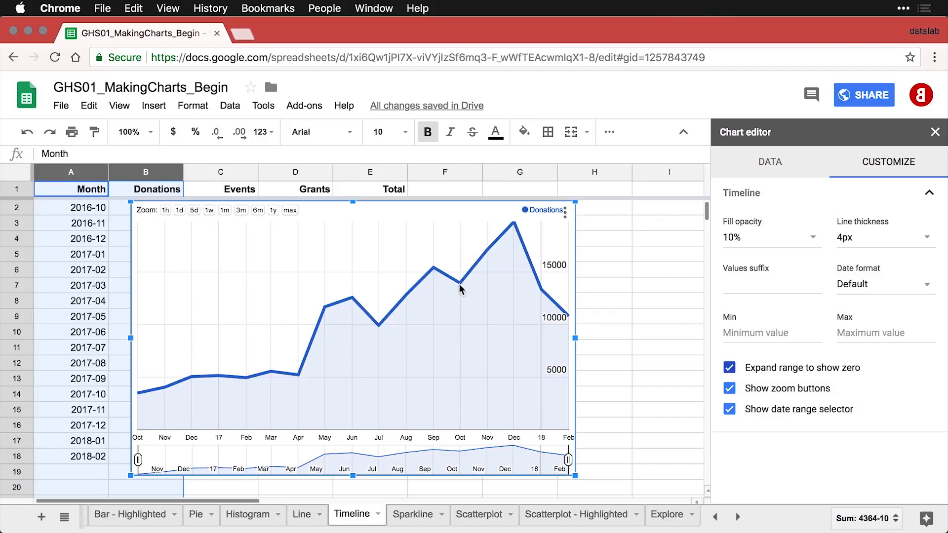
pyautogui.moveTo(430, 270)
pyautogui.moveTo(568, 460); pyautogui.dragTo(503, 460)
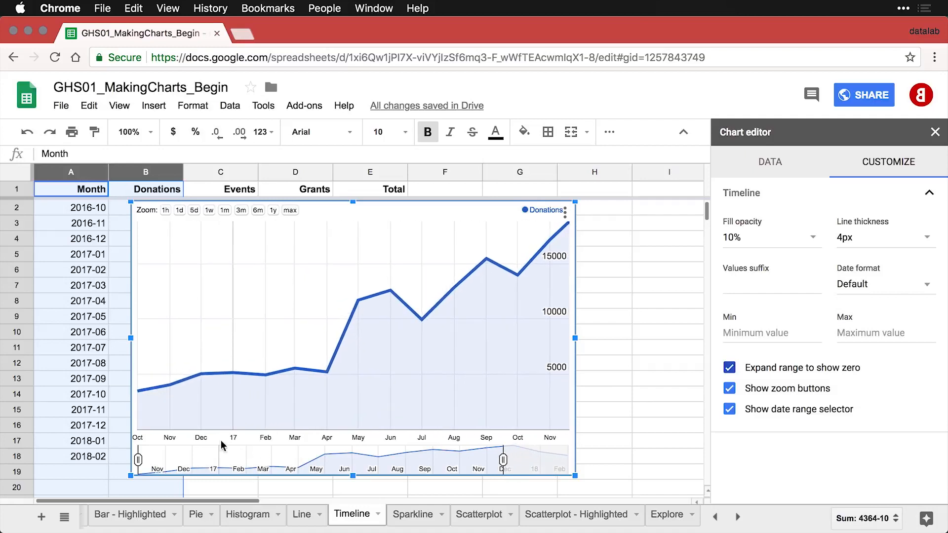
pyautogui.moveTo(138, 459); pyautogui.dragTo(230, 463)
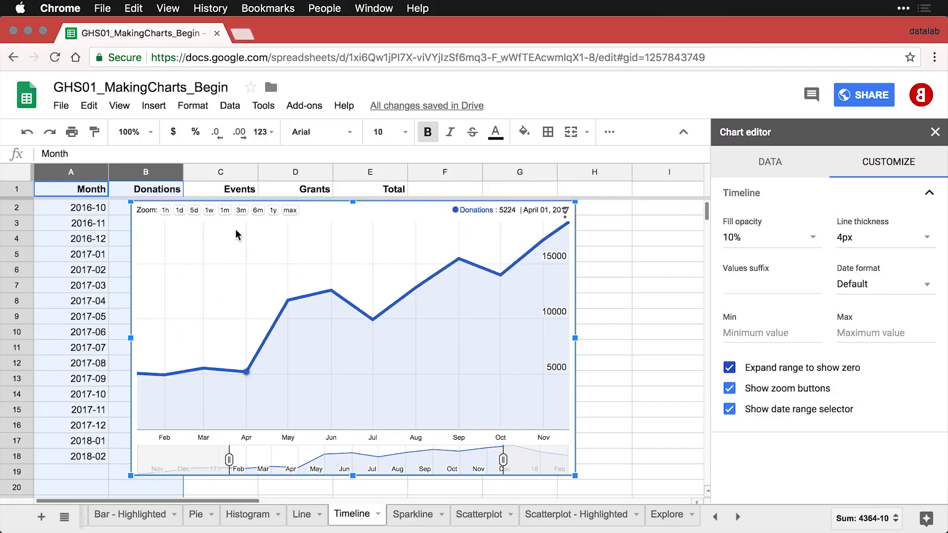
# View the Donations timeline at the max, 1y and 6m zoom presets, then return it to max
pyautogui.click(288, 211)
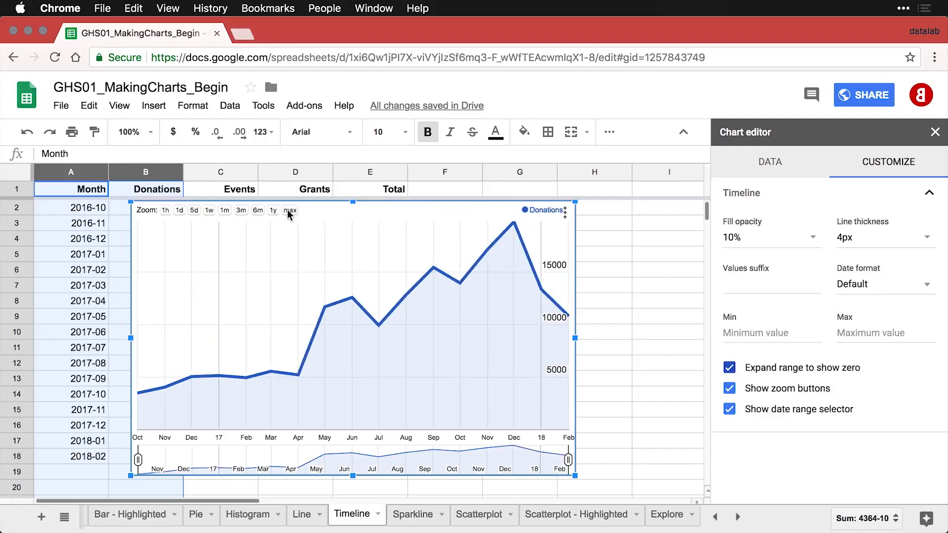
pyautogui.click(272, 210)
pyautogui.click(257, 210)
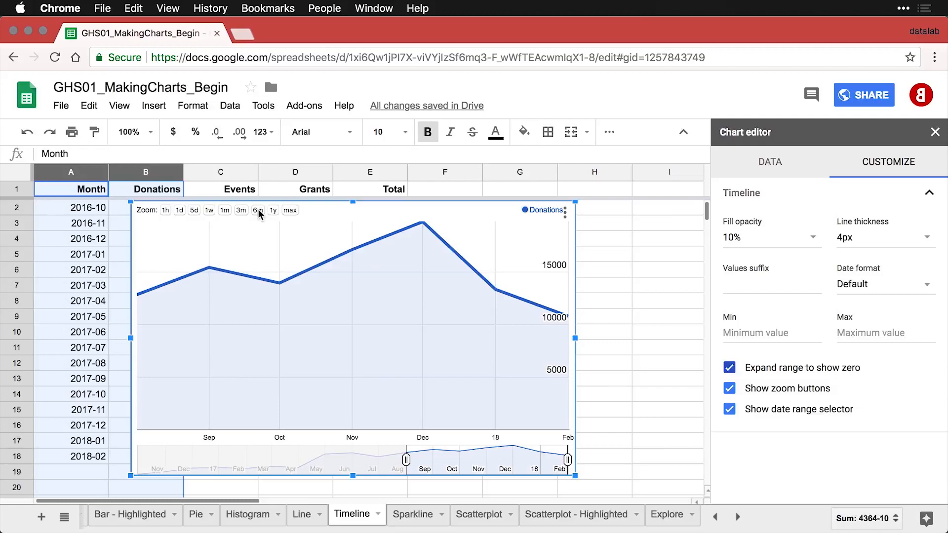
pyautogui.click(289, 211)
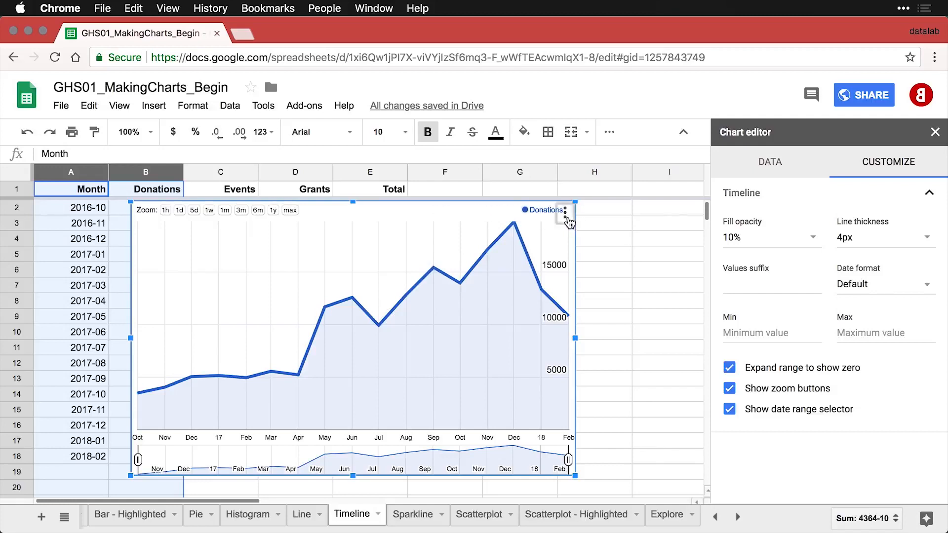
# Duplicate the Donations timeline chart and place the copy directly below the original, starting at about row 20
pyautogui.click(565, 211)
pyautogui.click(516, 313)
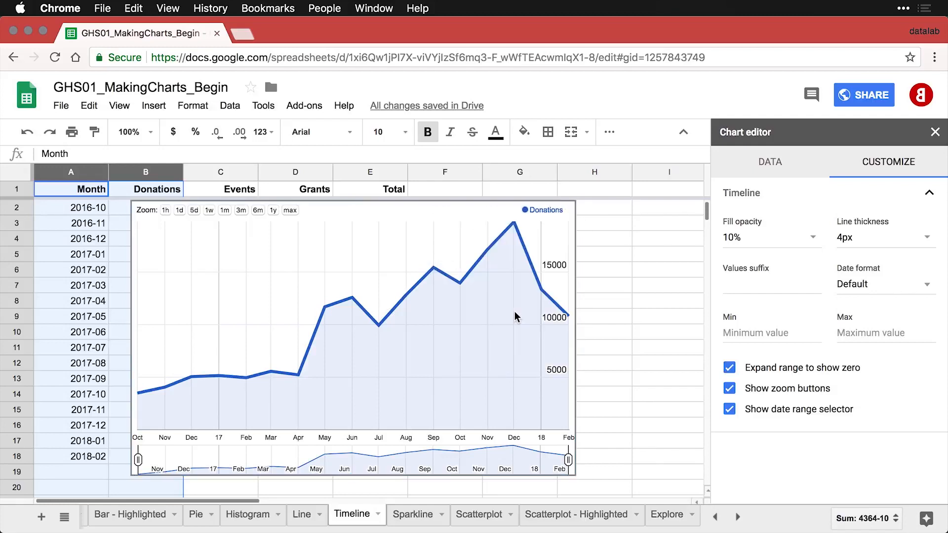
pyautogui.press('cmd+v')
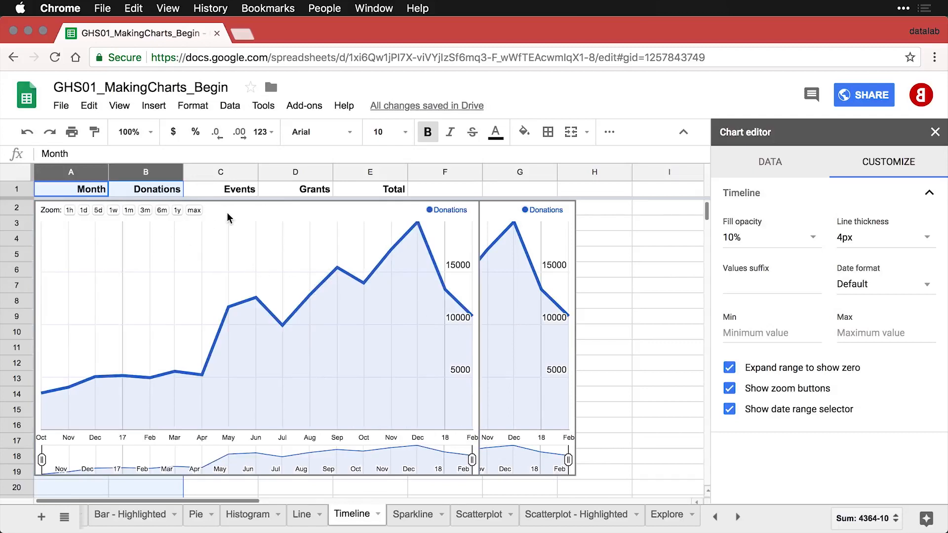
pyautogui.moveTo(235, 203); pyautogui.dragTo(332, 487)
# Change the duplicated chart's data range to the whole table, A1:E18
pyautogui.scroll(-5, 401, 410)
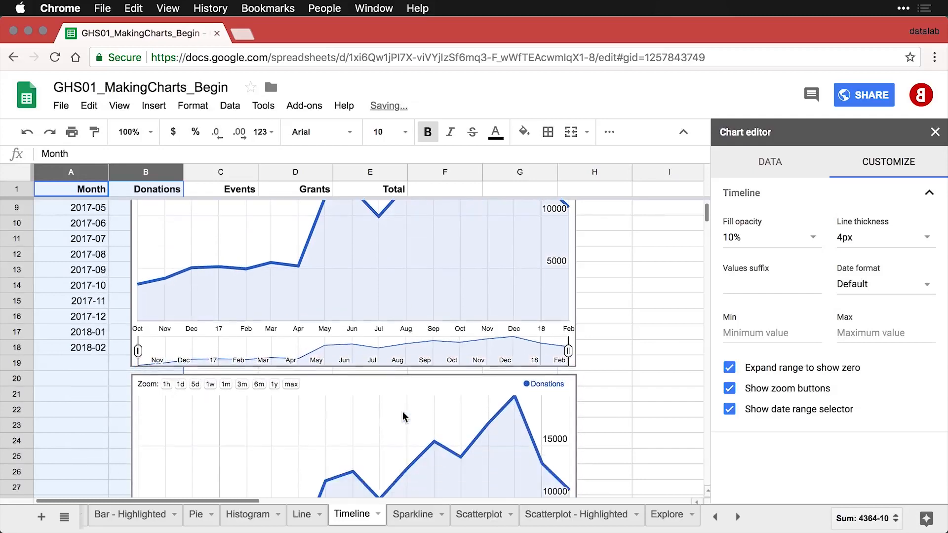
pyautogui.scroll(-3, 402, 416)
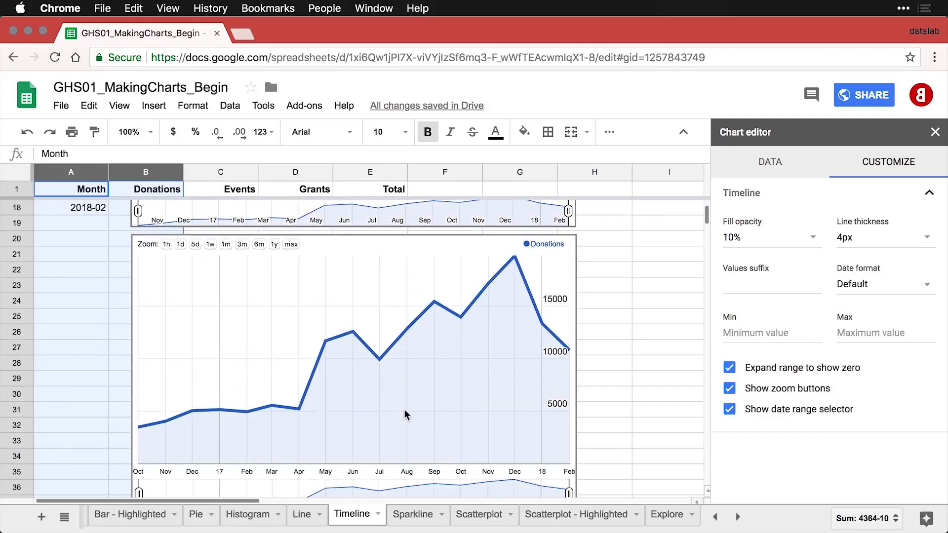
pyautogui.click(567, 260)
pyautogui.click(771, 163)
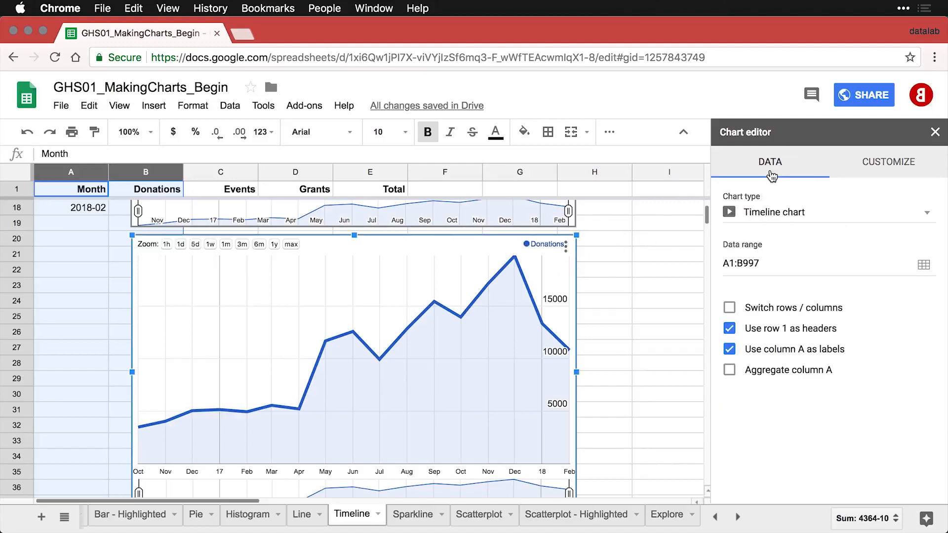
pyautogui.click(923, 266)
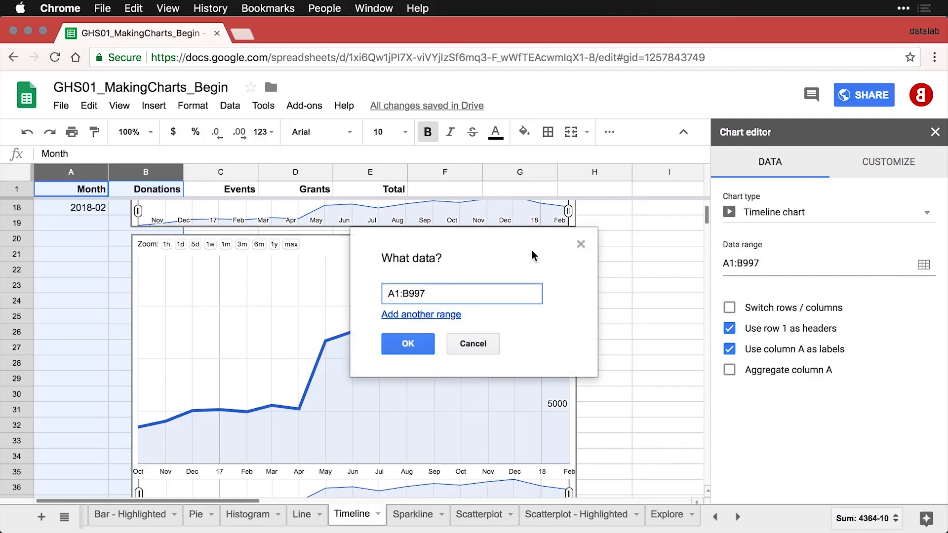
pyautogui.click(74, 209)
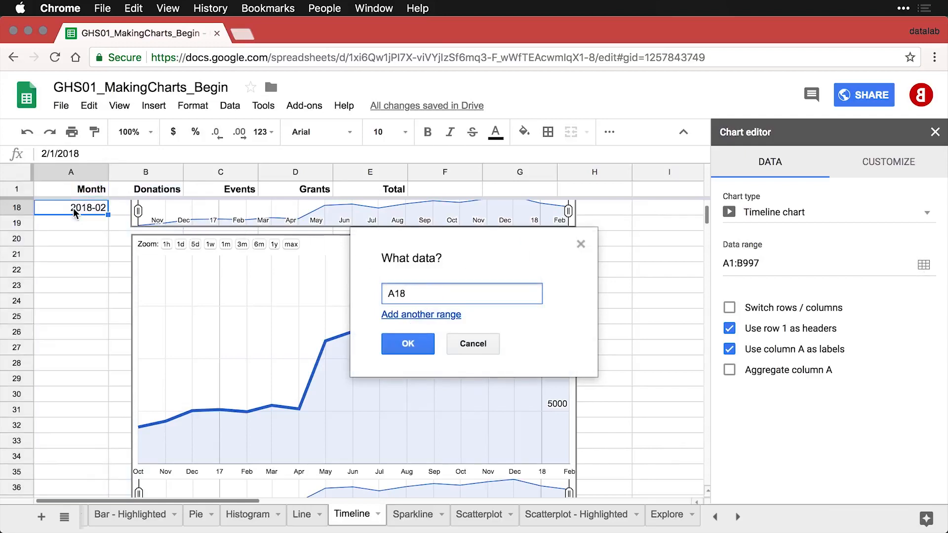
pyautogui.press('super+a')
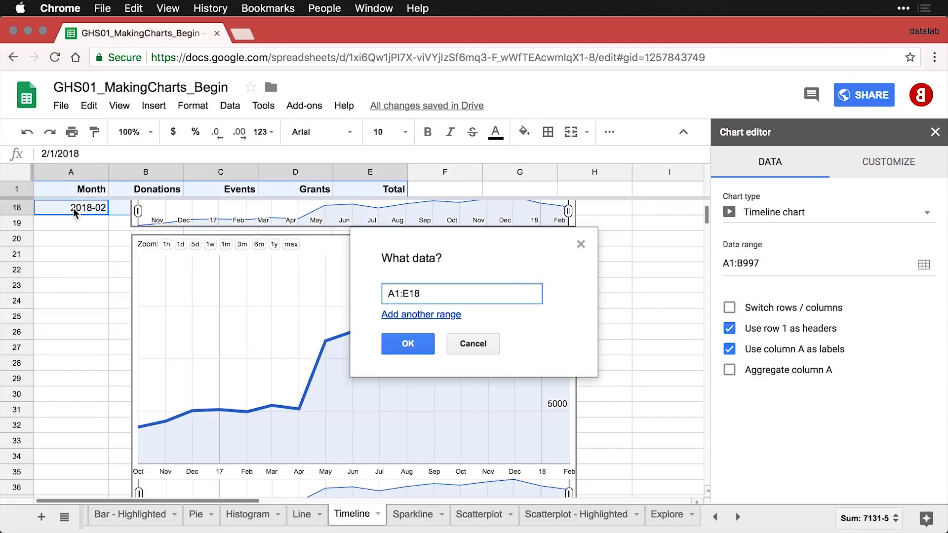
pyautogui.click(408, 344)
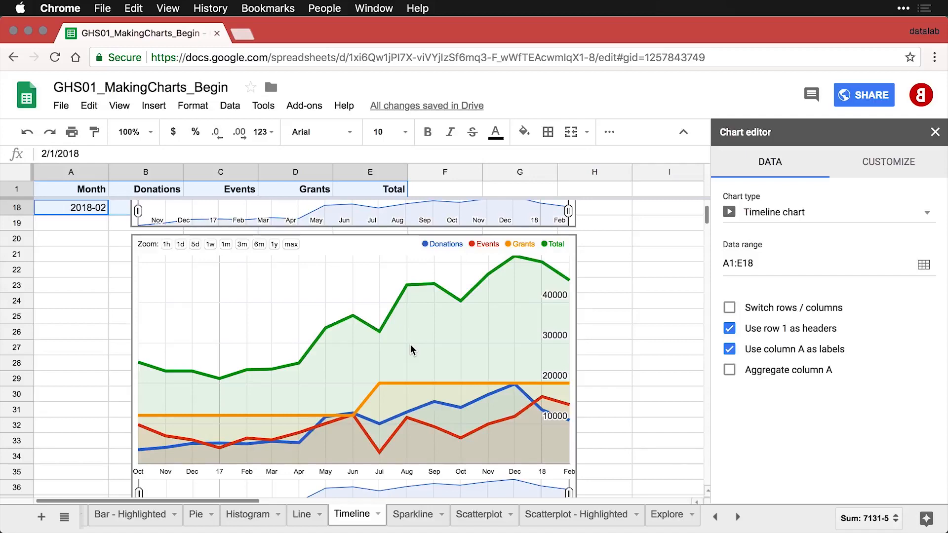
# Narrow the four-series timeline's displayed dates to end around late November 2017 and inspect the monthly values of each series
pyautogui.scroll(-2, 625, 295)
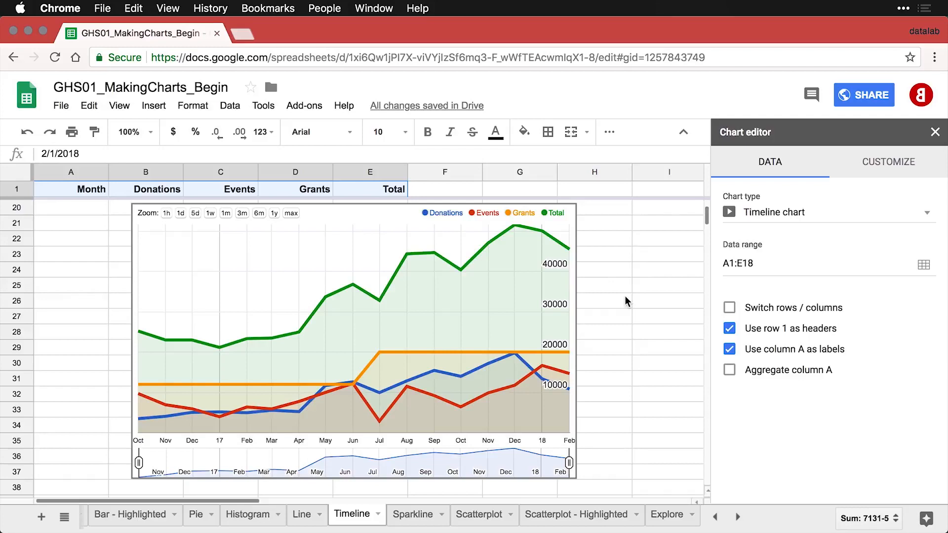
pyautogui.click(551, 466)
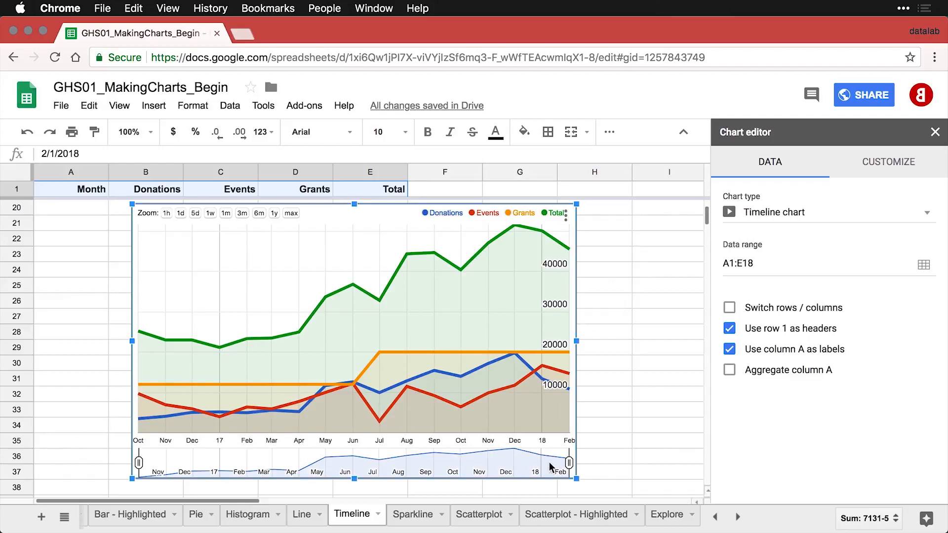
pyautogui.moveTo(568, 462); pyautogui.dragTo(510, 463)
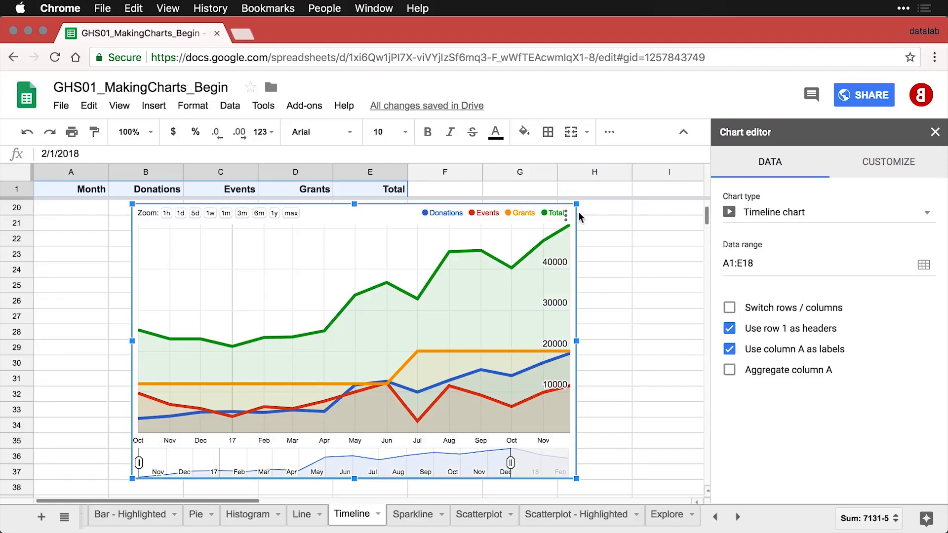
pyautogui.moveTo(510, 267)
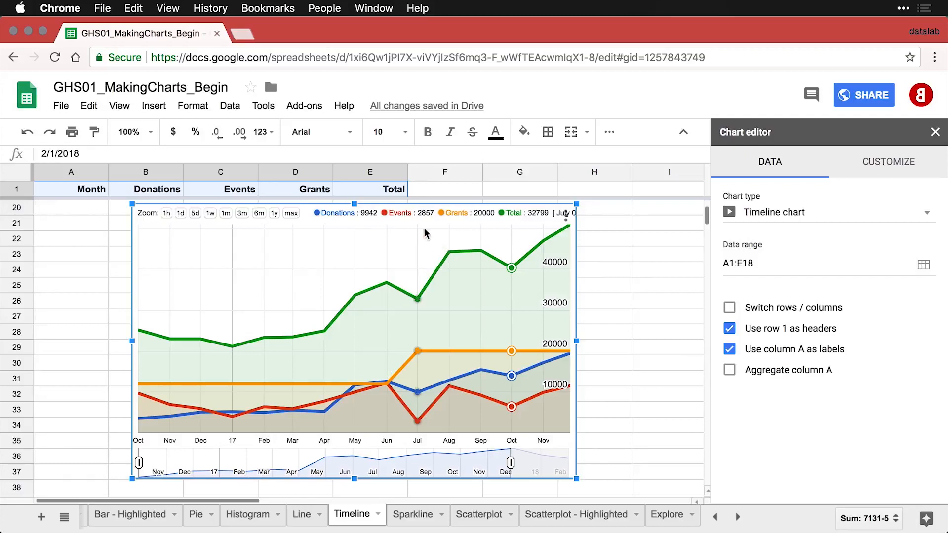
pyautogui.moveTo(388, 282)
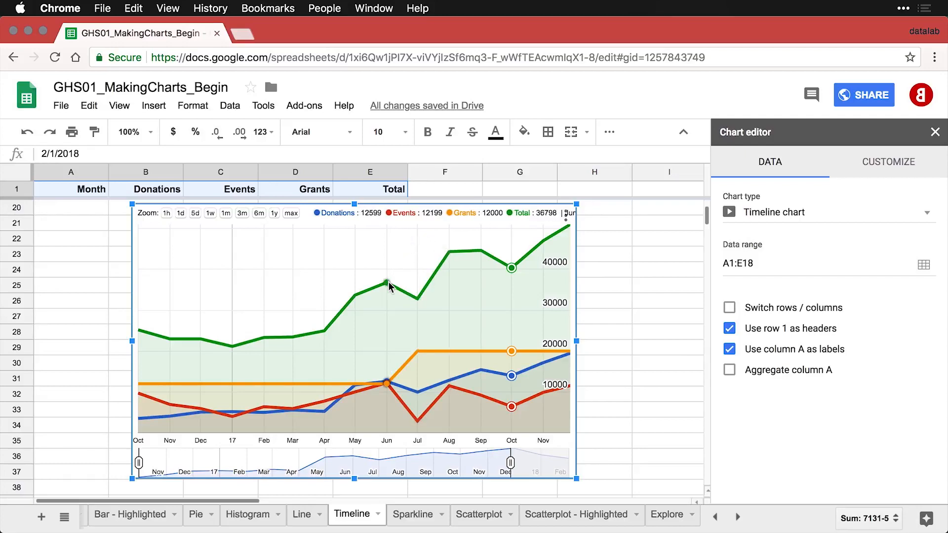